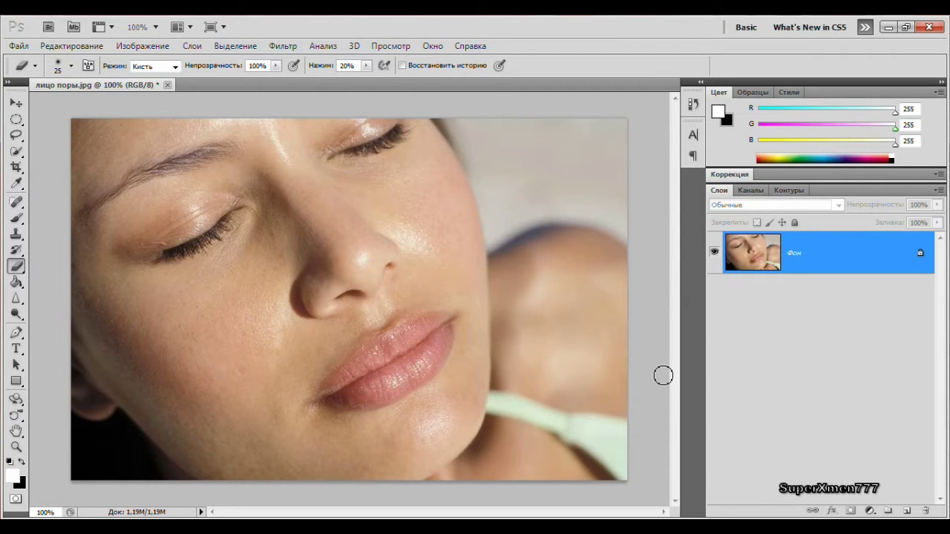
Duplicate the photo layer twice with Ctrl+J and select the middle layer, Слой 1
{"action": "key", "text": "ctrl+j"}
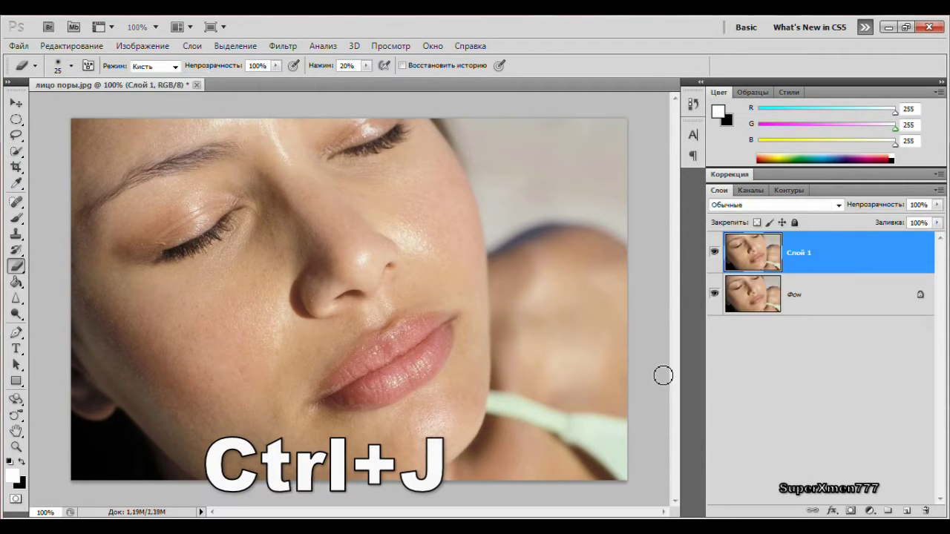
{"action": "key", "text": "ctrl+j"}
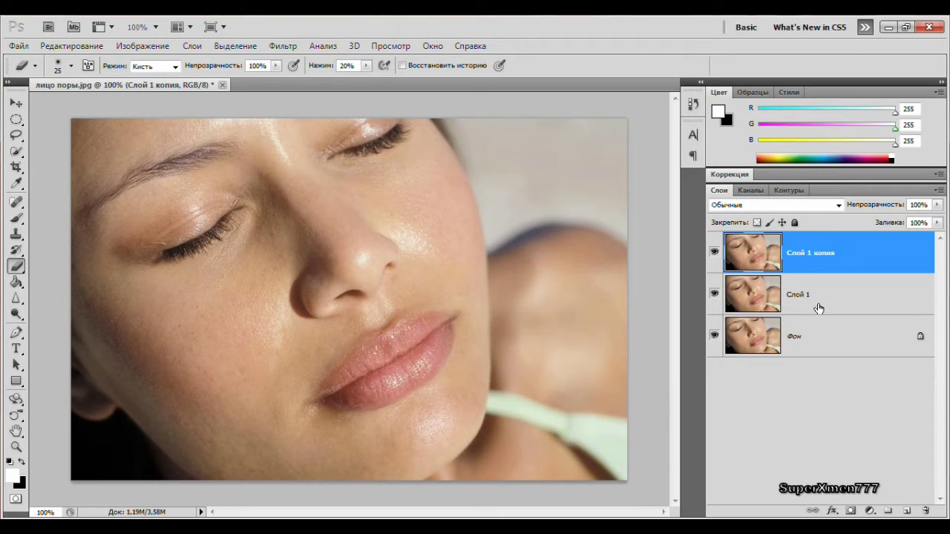
{"action": "left_click", "coordinate": [808, 300]}
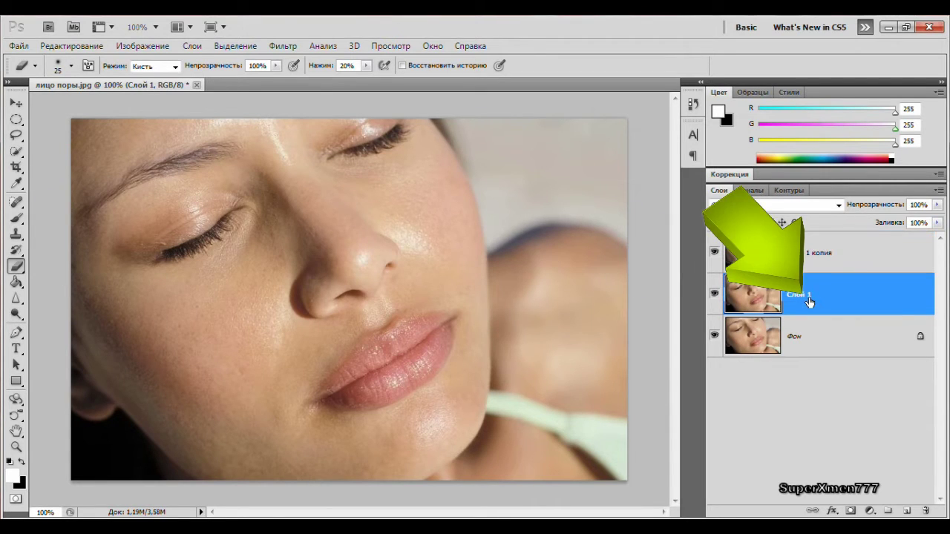
Apply a Gaussian Blur with a 5,0-pixel radius to Слой 1
{"action": "left_click", "coordinate": [285, 46]}
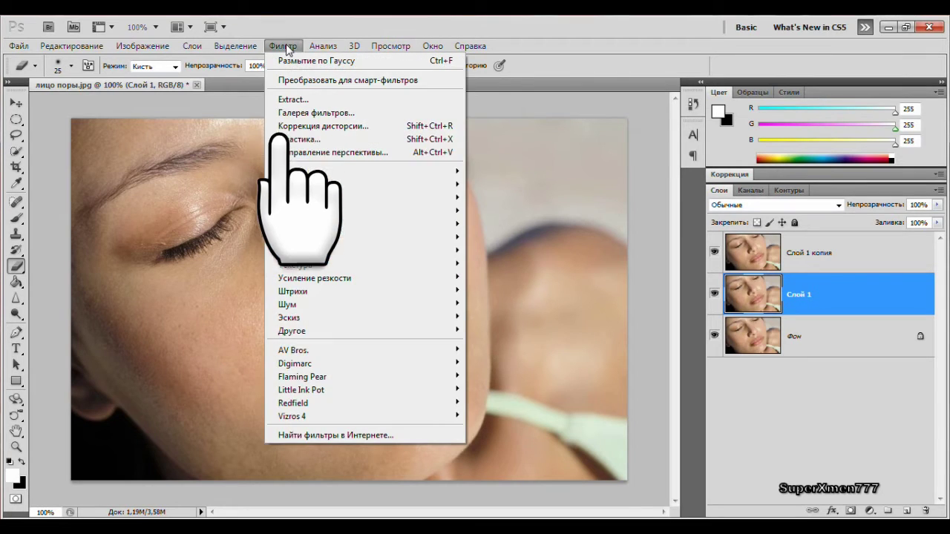
{"action": "mouse_move", "coordinate": [297, 225]}
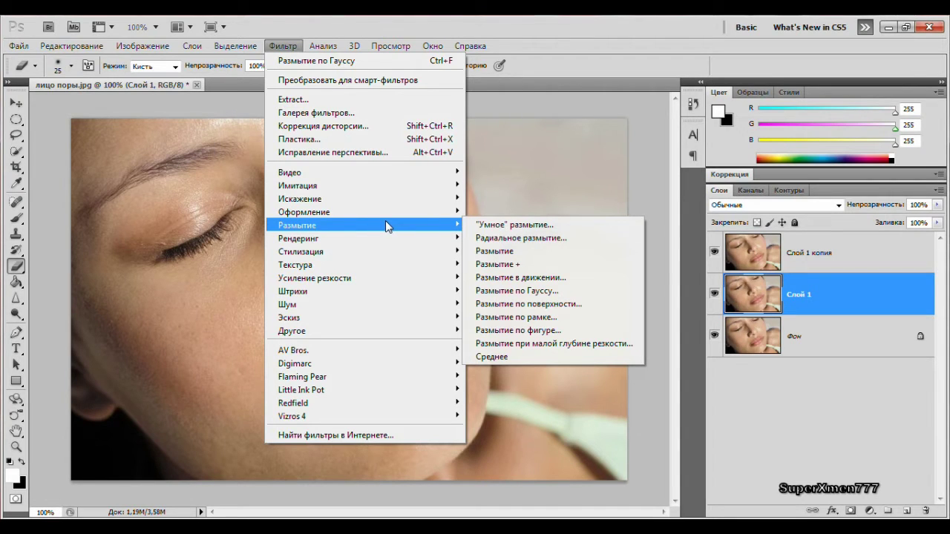
{"action": "left_click", "coordinate": [543, 290]}
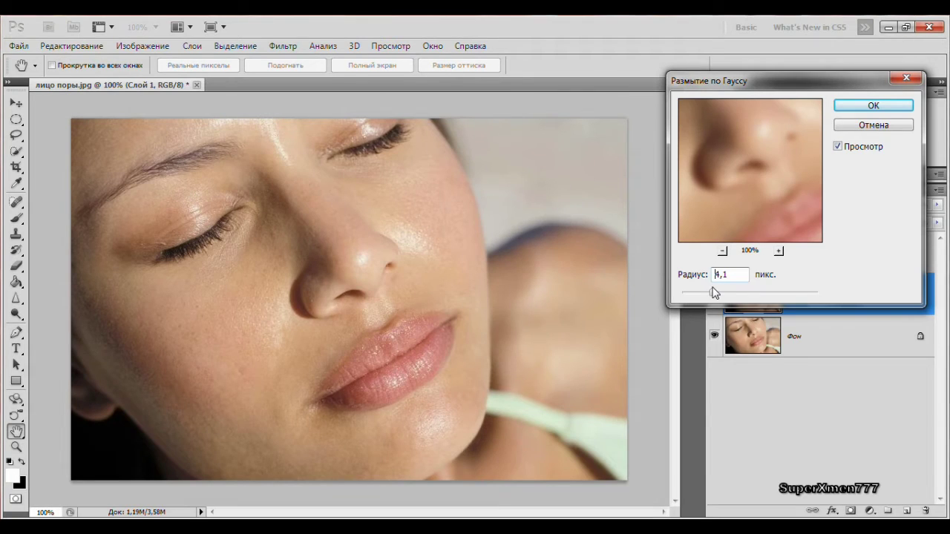
{"action": "left_click_drag", "start_coordinate": [714, 292], "coordinate": [716, 293]}
{"action": "double_click", "coordinate": [720, 275]}
{"action": "left_click", "coordinate": [857, 104]}
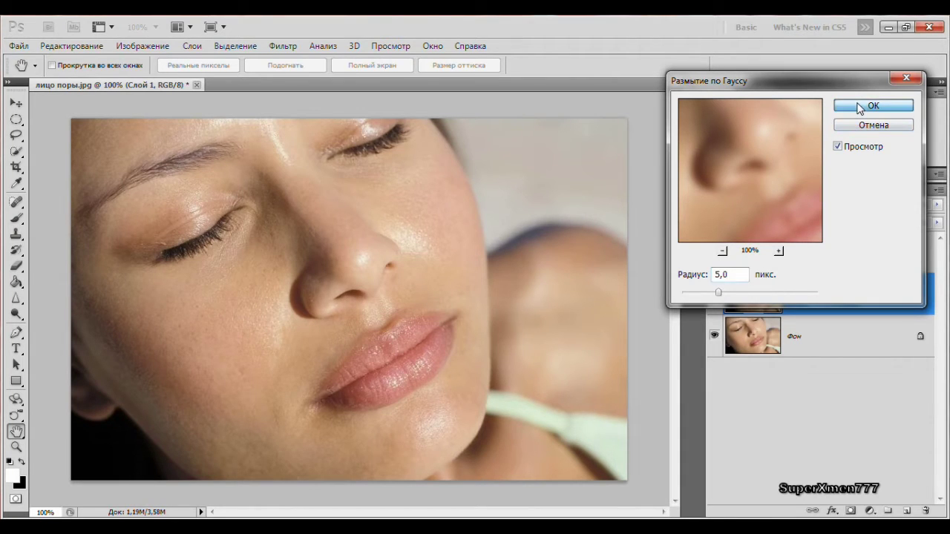
{"action": "key", "text": "e"}
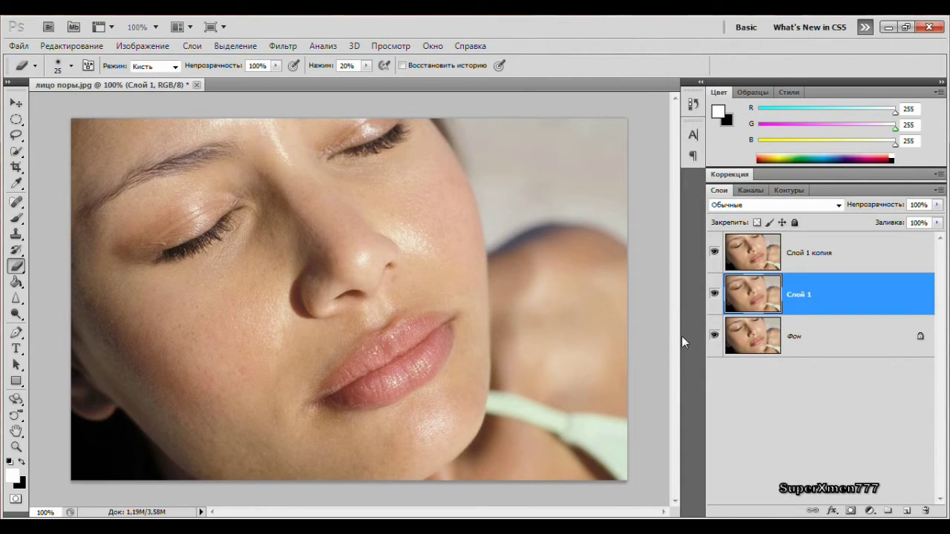
Select Слой 1 копия and set the Eraser to a 65 px, 0% hardness brush with reduced pressure
{"action": "left_click", "coordinate": [829, 255]}
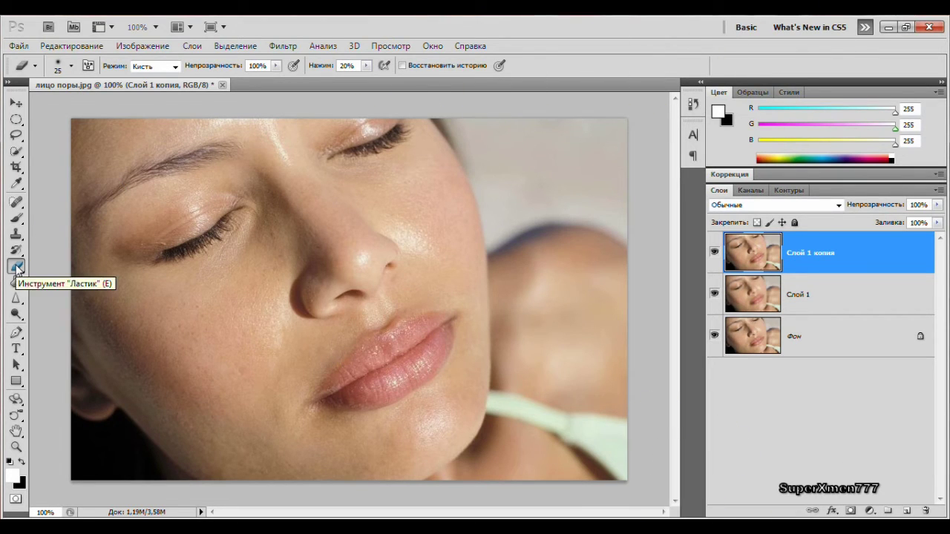
{"action": "left_click", "coordinate": [17, 268]}
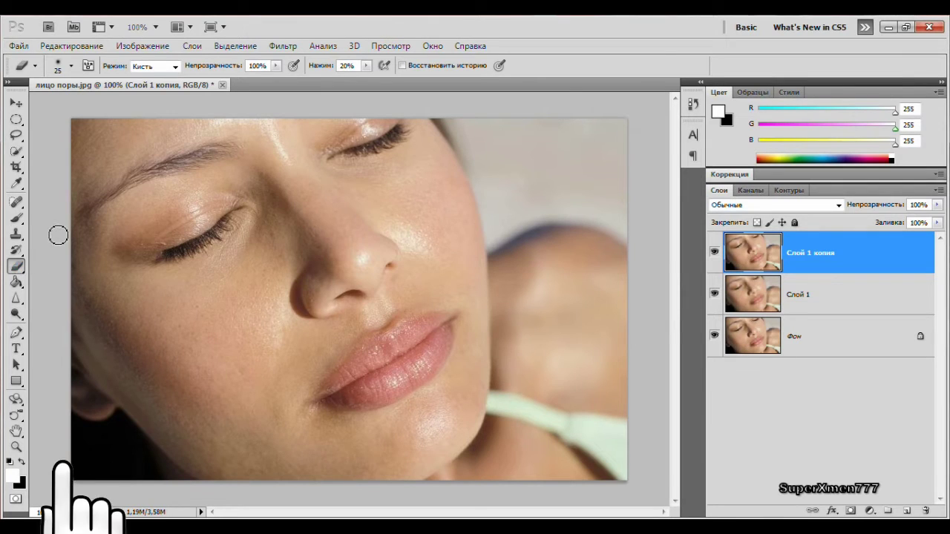
{"action": "left_click", "coordinate": [71, 65]}
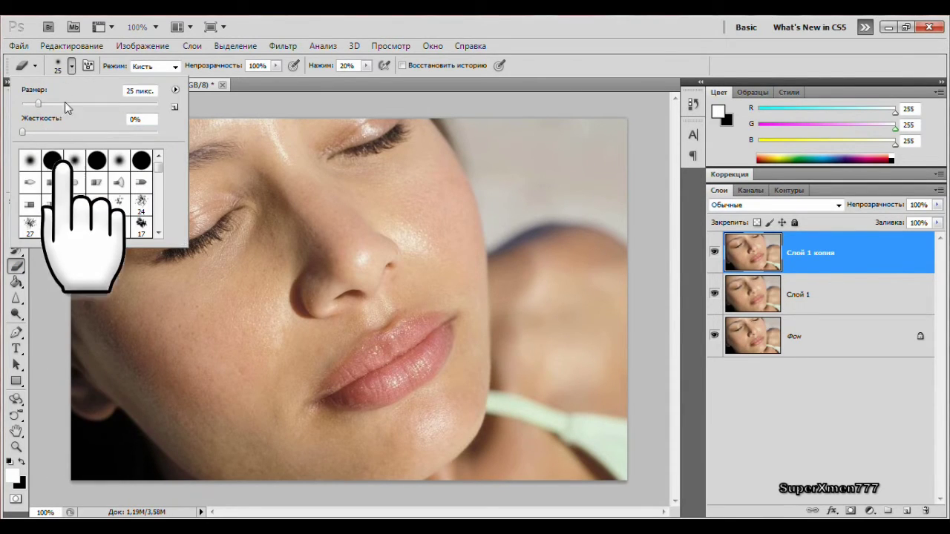
{"action": "left_click_drag", "start_coordinate": [41, 104], "coordinate": [52, 104]}
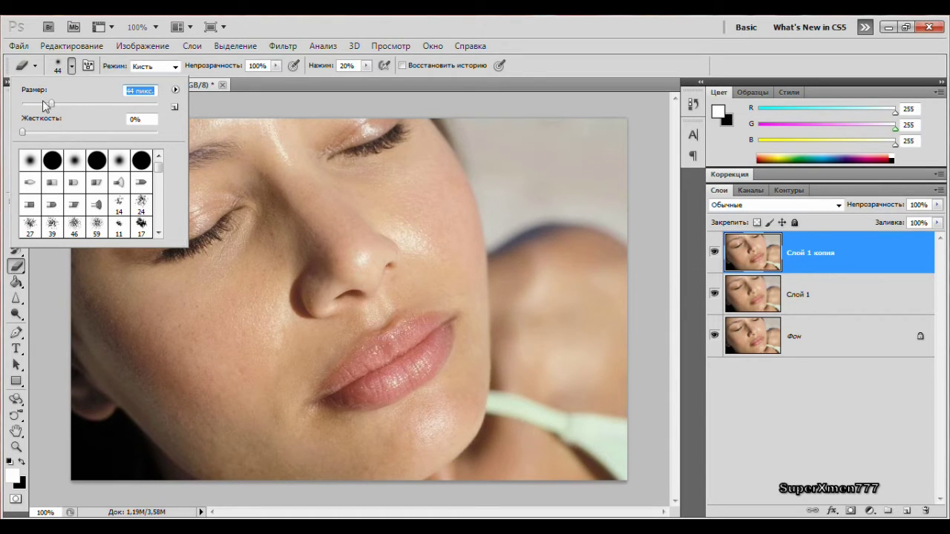
{"action": "left_click_drag", "start_coordinate": [52, 106], "coordinate": [65, 105]}
{"action": "left_click_drag", "start_coordinate": [22, 133], "coordinate": [5, 137]}
{"action": "left_click", "coordinate": [366, 65]}
{"action": "left_click_drag", "start_coordinate": [400, 85], "coordinate": [369, 88]}
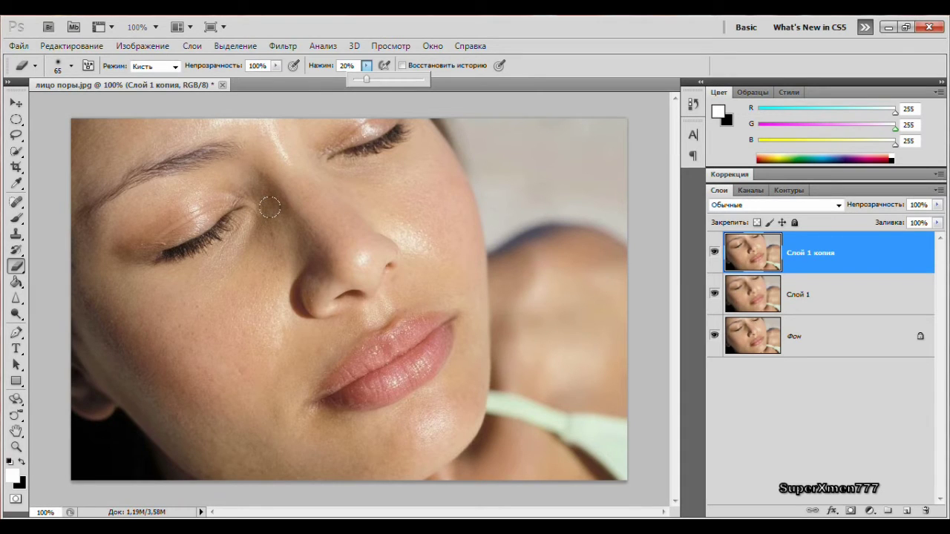
Erase the sharp top copy over the cheeks, nose, forehead, upper lip and chin
{"action": "left_click", "coordinate": [269, 209]}
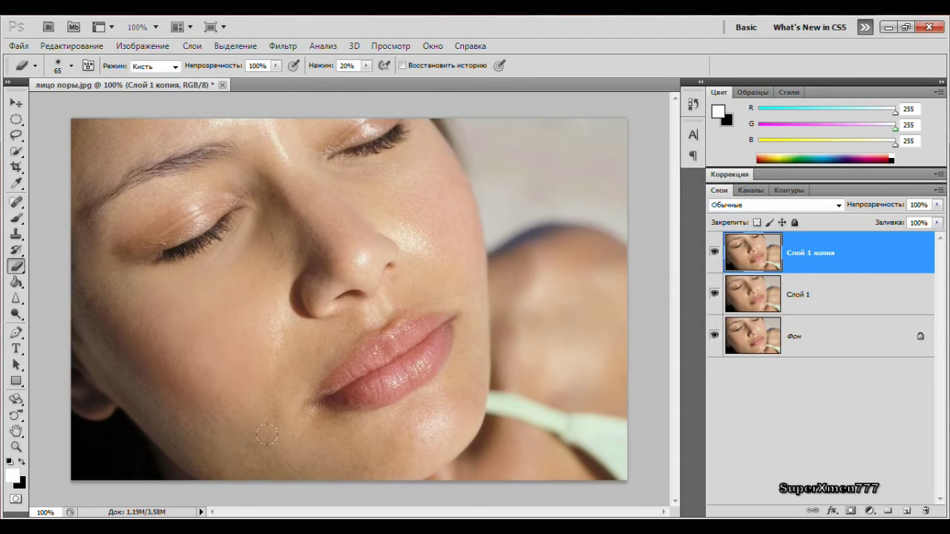
{"action": "left_click_drag", "start_coordinate": [328, 337], "coordinate": [312, 297]}
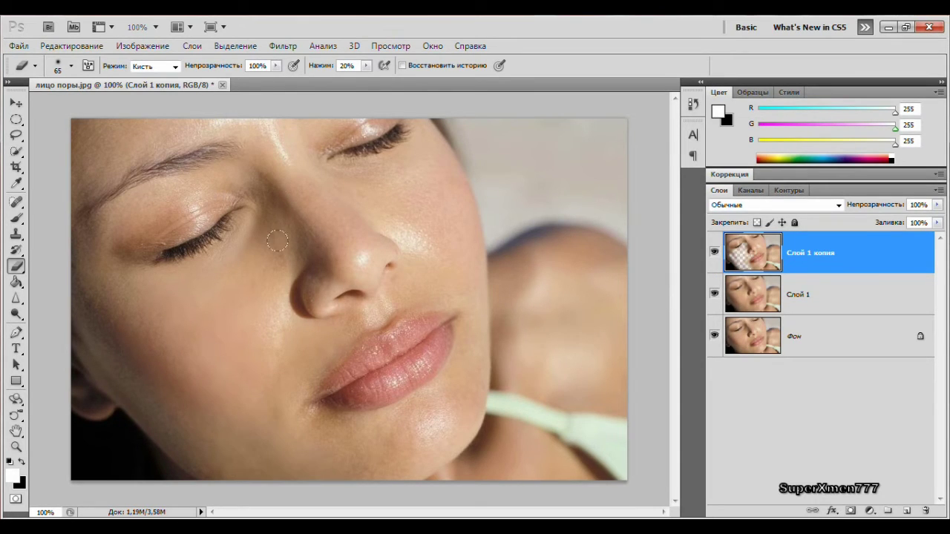
{"action": "mouse_move", "coordinate": [276, 239]}
{"action": "left_mouse_down"}
{"action": "mouse_move", "coordinate": [281, 216]}
{"action": "mouse_move", "coordinate": [218, 175]}
{"action": "mouse_move", "coordinate": [177, 180]}
{"action": "mouse_move", "coordinate": [112, 224]}
{"action": "mouse_move", "coordinate": [234, 190]}
{"action": "mouse_move", "coordinate": [142, 187]}
{"action": "mouse_move", "coordinate": [122, 222]}
{"action": "mouse_move", "coordinate": [184, 217]}
{"action": "left_mouse_up"}
{"action": "left_click_drag", "start_coordinate": [323, 279], "coordinate": [213, 194]}
{"action": "mouse_move", "coordinate": [426, 375]}
{"action": "left_mouse_down"}
{"action": "mouse_move", "coordinate": [382, 354]}
{"action": "mouse_move", "coordinate": [449, 386]}
{"action": "mouse_move", "coordinate": [382, 430]}
{"action": "mouse_move", "coordinate": [466, 480]}
{"action": "mouse_move", "coordinate": [454, 388]}
{"action": "mouse_move", "coordinate": [469, 369]}
{"action": "mouse_move", "coordinate": [445, 260]}
{"action": "mouse_move", "coordinate": [409, 215]}
{"action": "mouse_move", "coordinate": [418, 195]}
{"action": "mouse_move", "coordinate": [406, 170]}
{"action": "mouse_move", "coordinate": [377, 153]}
{"action": "mouse_move", "coordinate": [356, 169]}
{"action": "mouse_move", "coordinate": [415, 146]}
{"action": "mouse_move", "coordinate": [456, 226]}
{"action": "mouse_move", "coordinate": [383, 201]}
{"action": "mouse_move", "coordinate": [450, 254]}
{"action": "left_mouse_up"}
{"action": "mouse_move", "coordinate": [211, 457]}
{"action": "left_mouse_down"}
{"action": "mouse_move", "coordinate": [173, 189]}
{"action": "mouse_move", "coordinate": [322, 139]}
{"action": "left_mouse_up"}
{"action": "mouse_move", "coordinate": [310, 276]}
{"action": "left_mouse_down"}
{"action": "mouse_move", "coordinate": [377, 318]}
{"action": "mouse_move", "coordinate": [309, 354]}
{"action": "mouse_move", "coordinate": [326, 416]}
{"action": "mouse_move", "coordinate": [365, 437]}
{"action": "mouse_move", "coordinate": [439, 386]}
{"action": "mouse_move", "coordinate": [462, 293]}
{"action": "mouse_move", "coordinate": [500, 371]}
{"action": "mouse_move", "coordinate": [382, 418]}
{"action": "mouse_move", "coordinate": [253, 301]}
{"action": "mouse_move", "coordinate": [223, 339]}
{"action": "mouse_move", "coordinate": [111, 294]}
{"action": "left_mouse_up"}
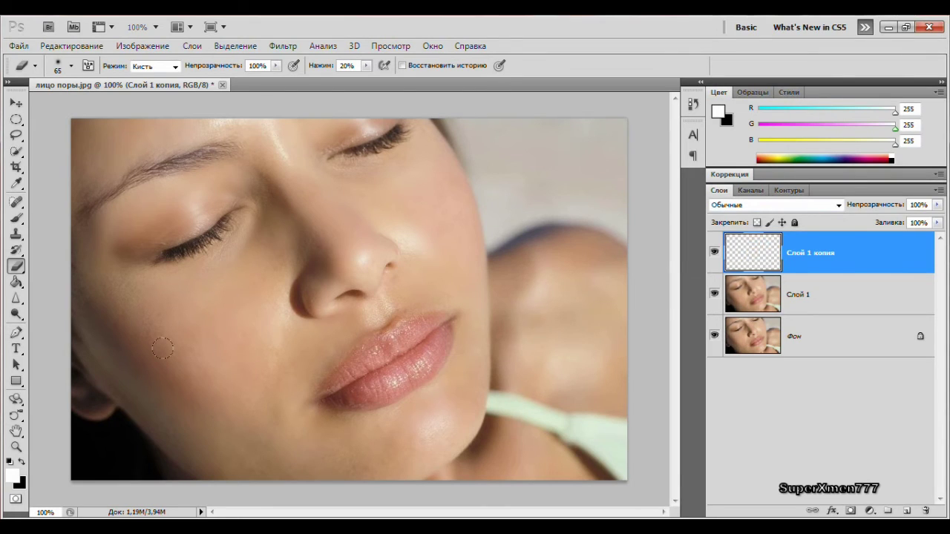
{"action": "mouse_move", "coordinate": [418, 212]}
{"action": "left_mouse_down"}
{"action": "mouse_move", "coordinate": [440, 166]}
{"action": "mouse_move", "coordinate": [450, 364]}
{"action": "mouse_move", "coordinate": [361, 451]}
{"action": "mouse_move", "coordinate": [275, 409]}
{"action": "mouse_move", "coordinate": [312, 434]}
{"action": "left_mouse_up"}
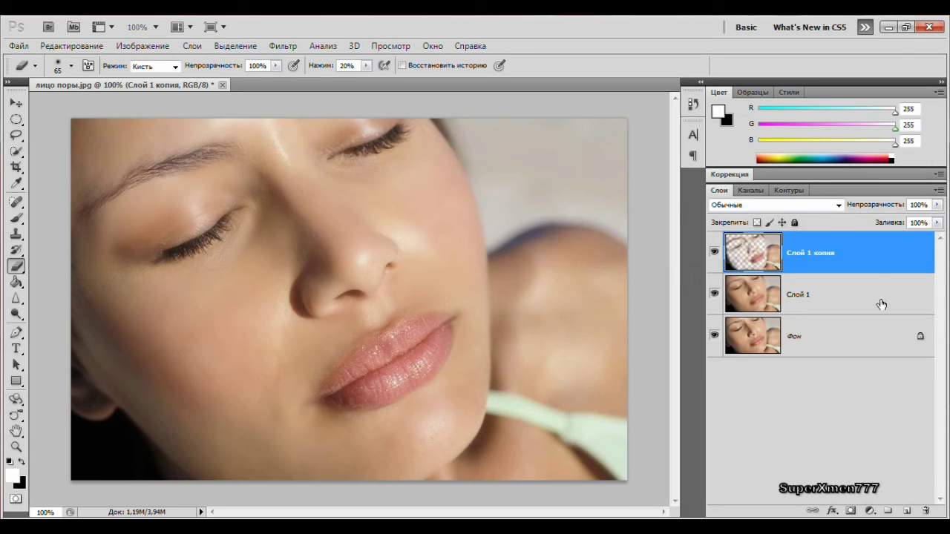
Lower the blurred Слой 1 to 63% opacity, then hide it to compare before and after
{"action": "left_click", "coordinate": [832, 297]}
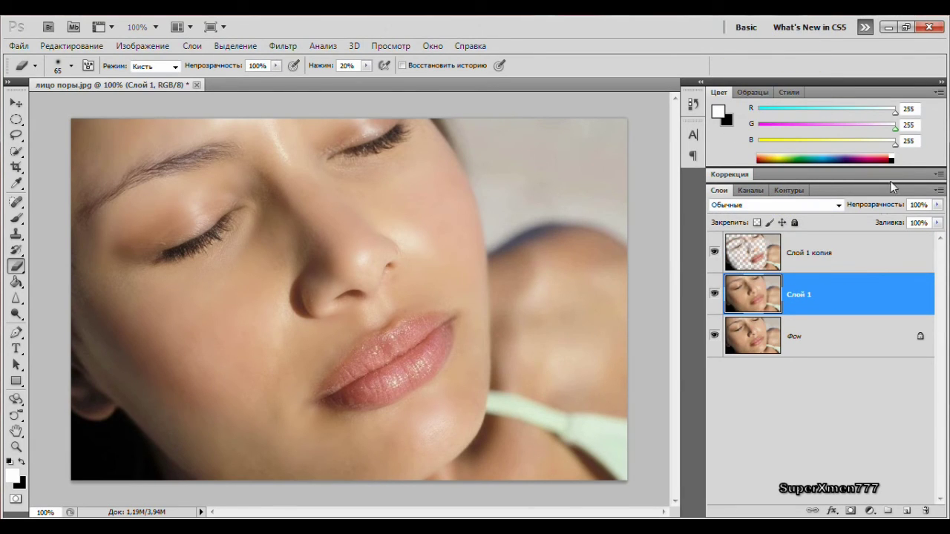
{"action": "left_click", "coordinate": [937, 207]}
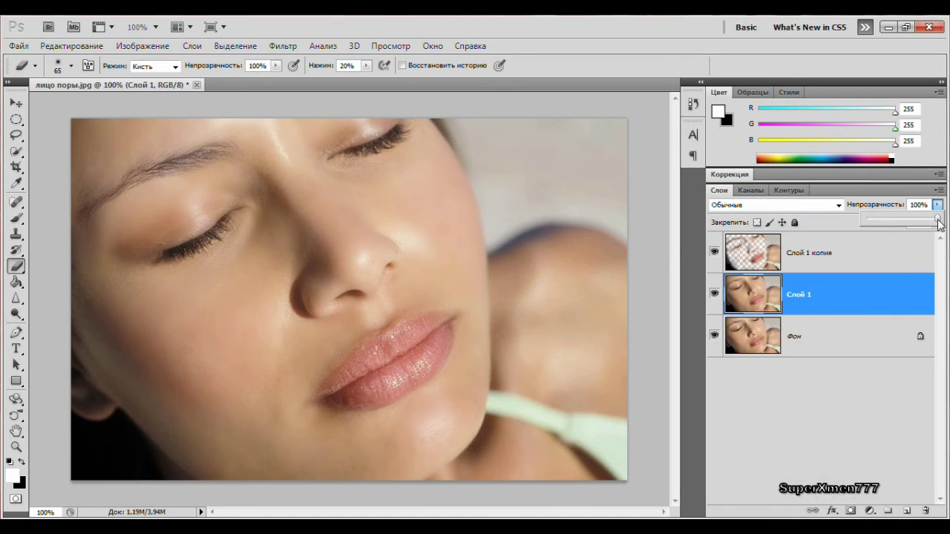
{"action": "left_click_drag", "start_coordinate": [938, 223], "coordinate": [919, 224]}
{"action": "left_click", "coordinate": [883, 393]}
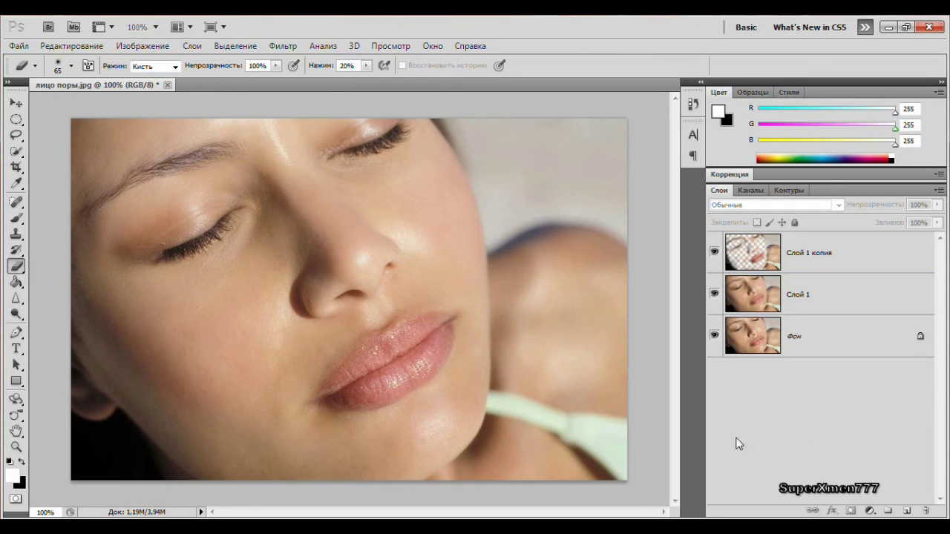
{"action": "left_click", "coordinate": [714, 296]}
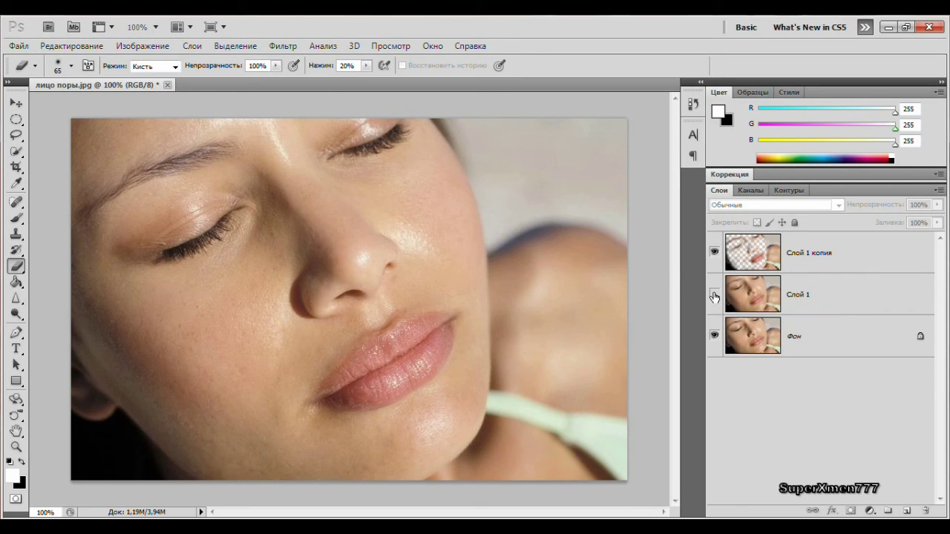